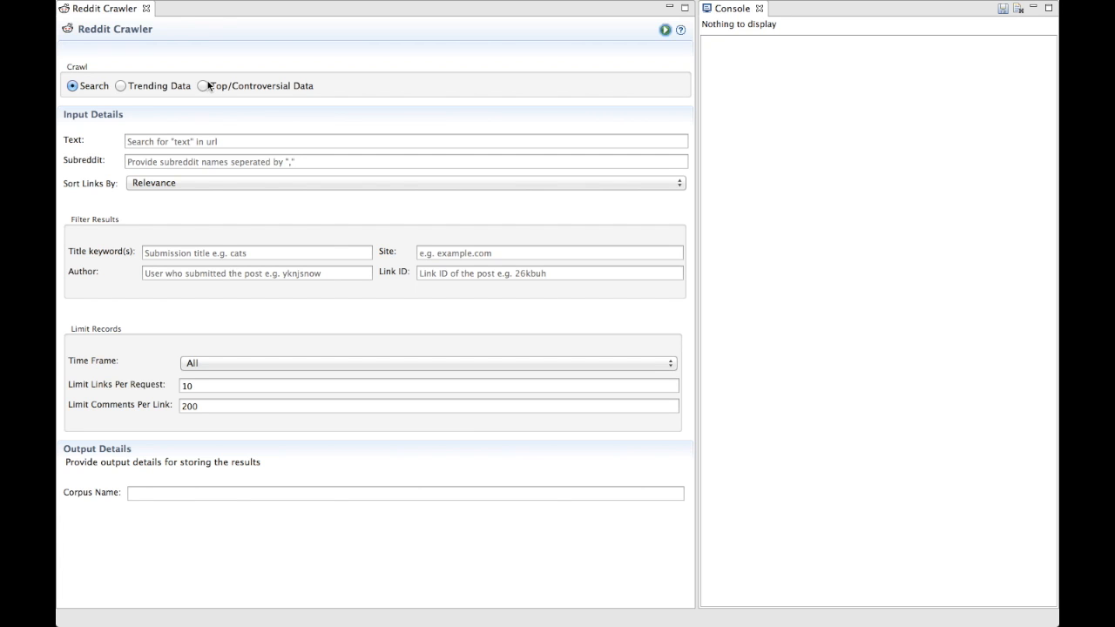
- Open the Reddit Crawler help page, read its overview, and close the help
{"action": "left_click", "coordinate": [682, 31]}
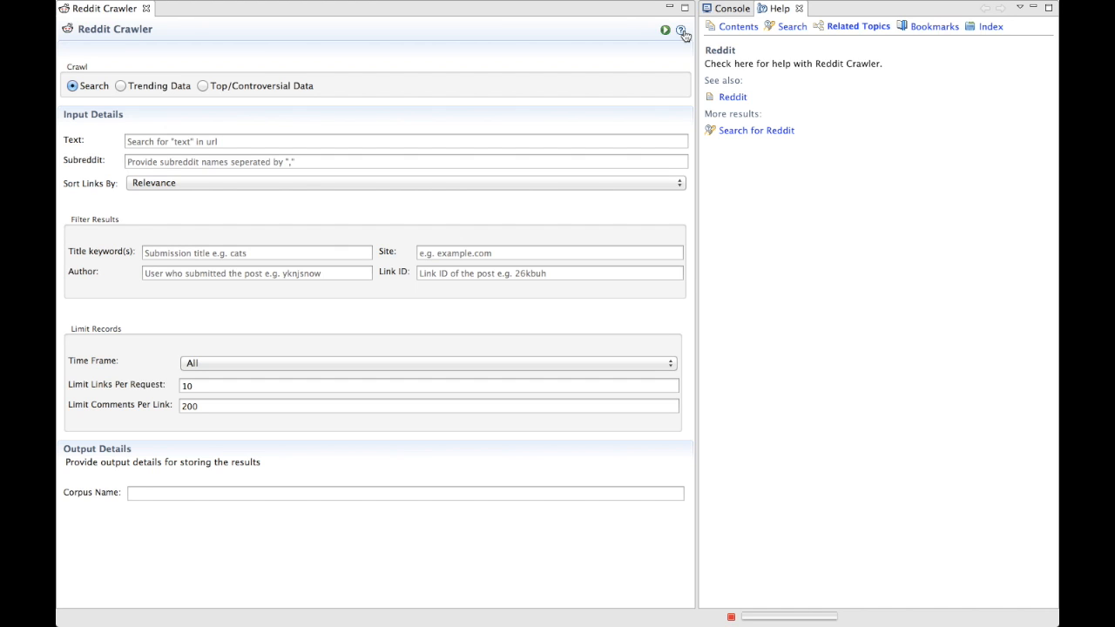
{"action": "left_click", "coordinate": [735, 97]}
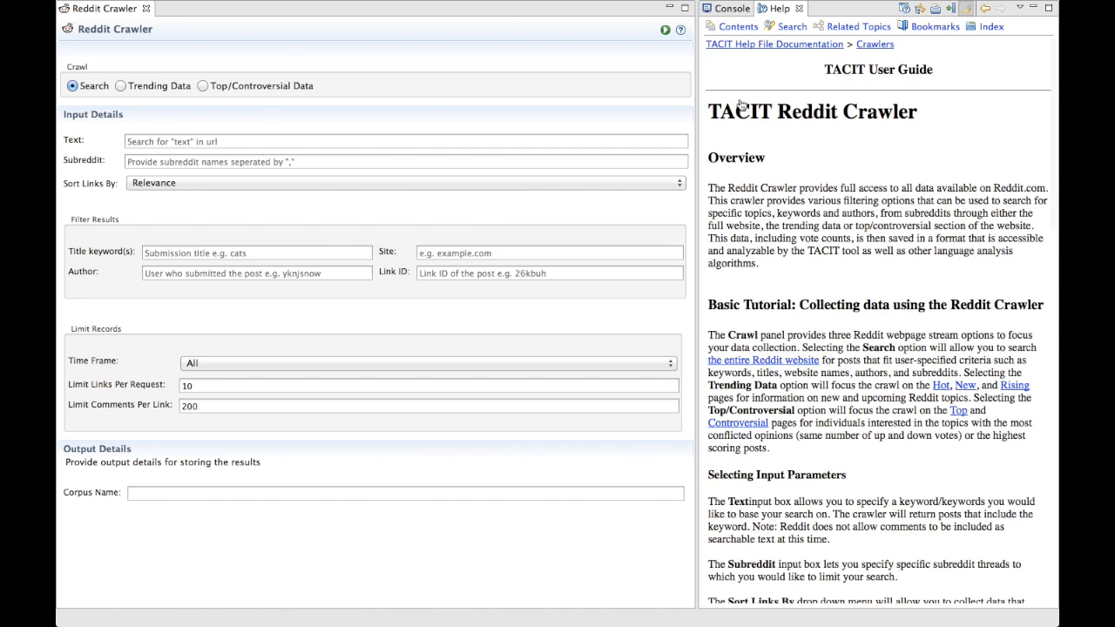
{"action": "left_click", "coordinate": [799, 8]}
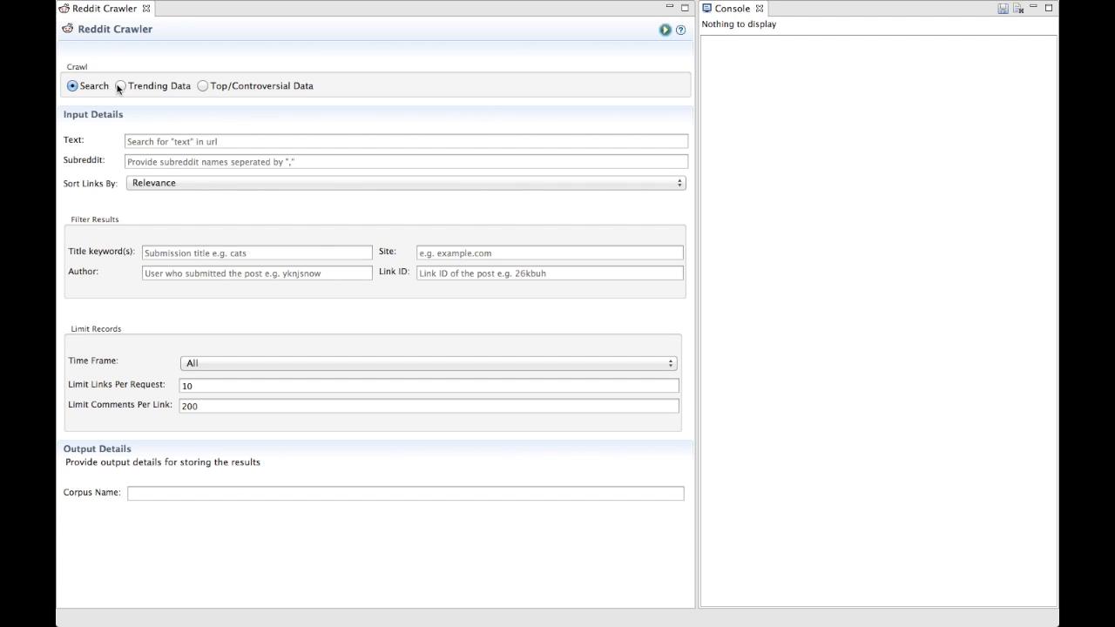
- View the input options for Trending Data and Top/Controversial Data crawls, then return to the Search crawl
{"action": "left_click", "coordinate": [121, 86]}
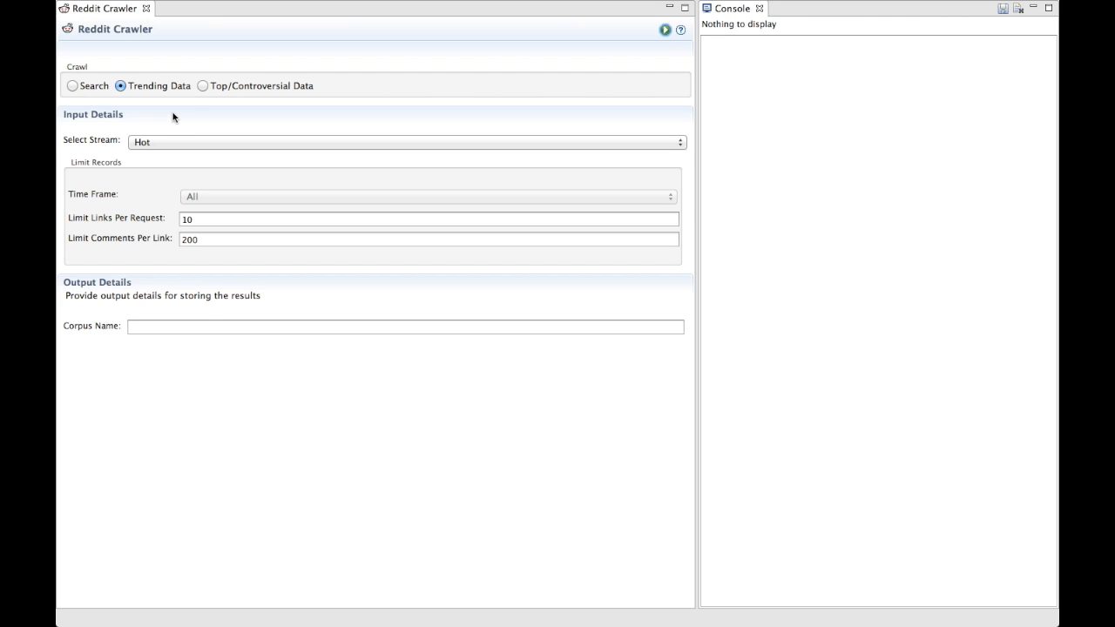
{"action": "left_click", "coordinate": [203, 86]}
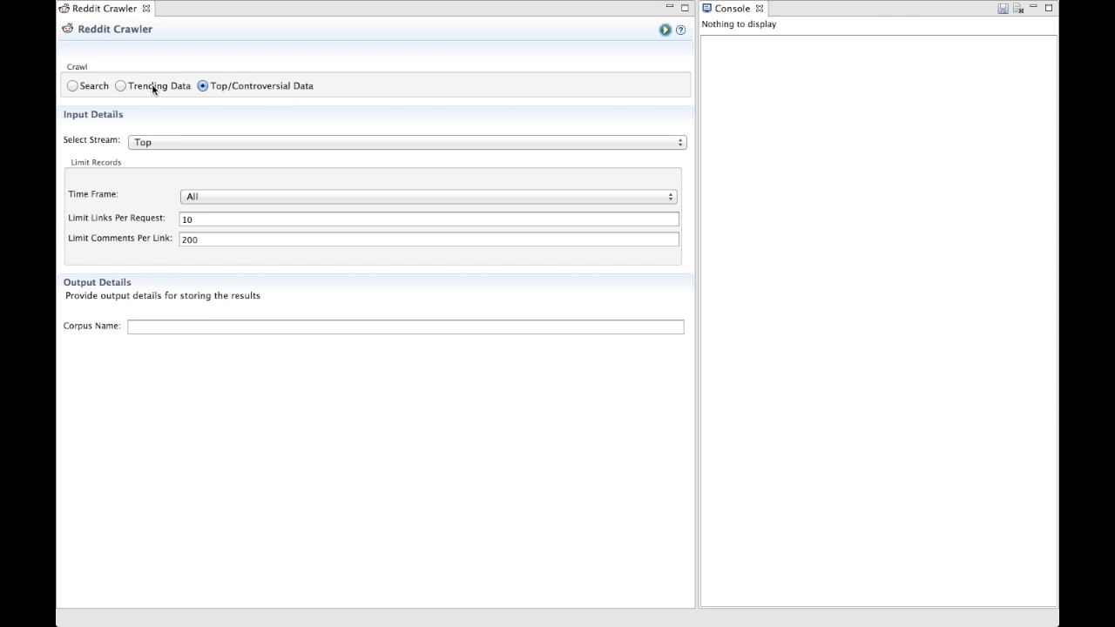
{"action": "left_click", "coordinate": [76, 86]}
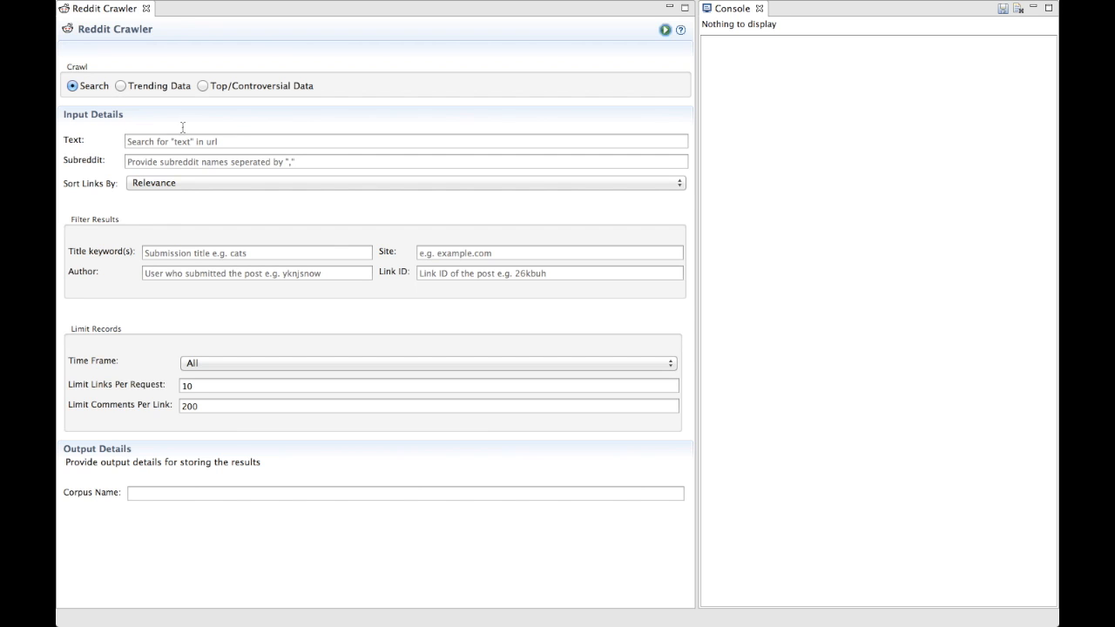
- Enter "Hello; Bye" as the search text and review the link sorting options, keeping Relevance
{"action": "left_click", "coordinate": [158, 142]}
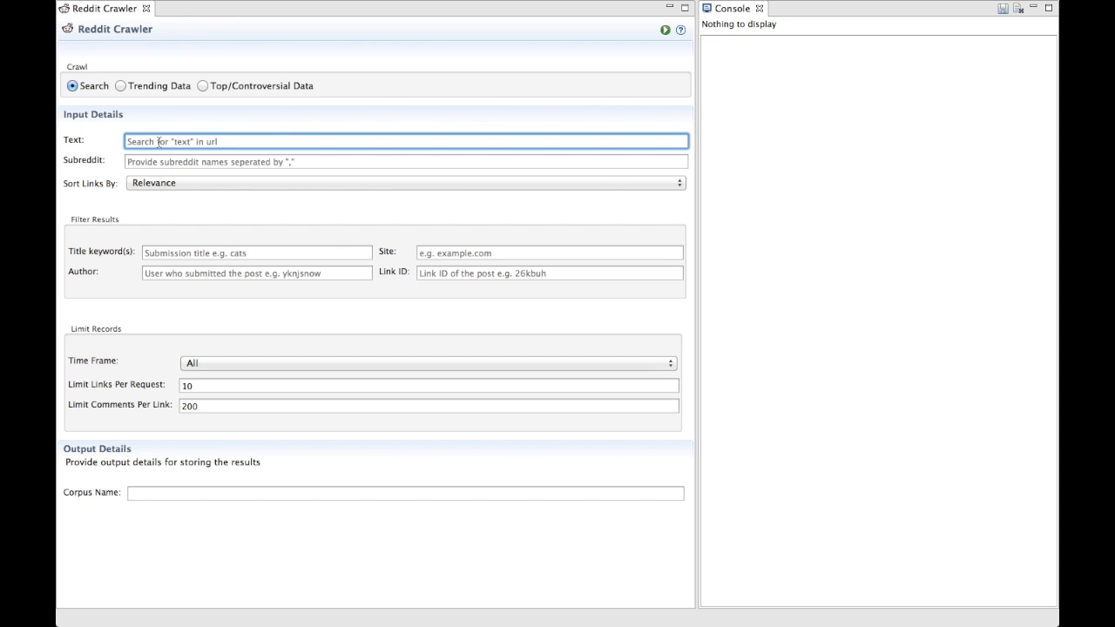
{"action": "type", "text": "Hello; Bye"}
{"action": "left_click", "coordinate": [153, 164]}
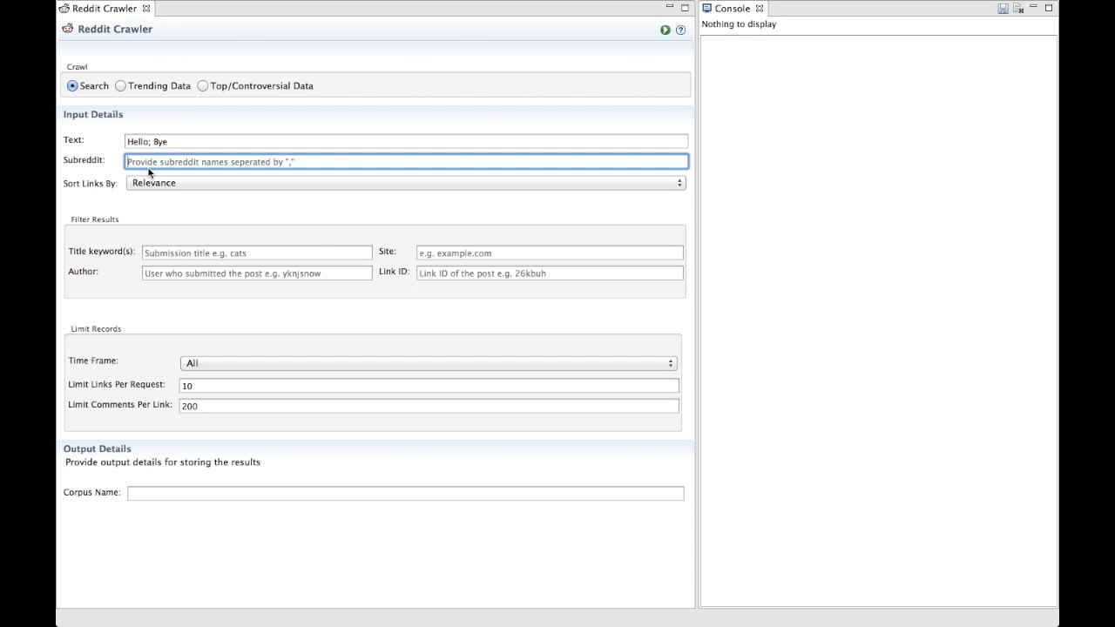
{"action": "left_click", "coordinate": [156, 184]}
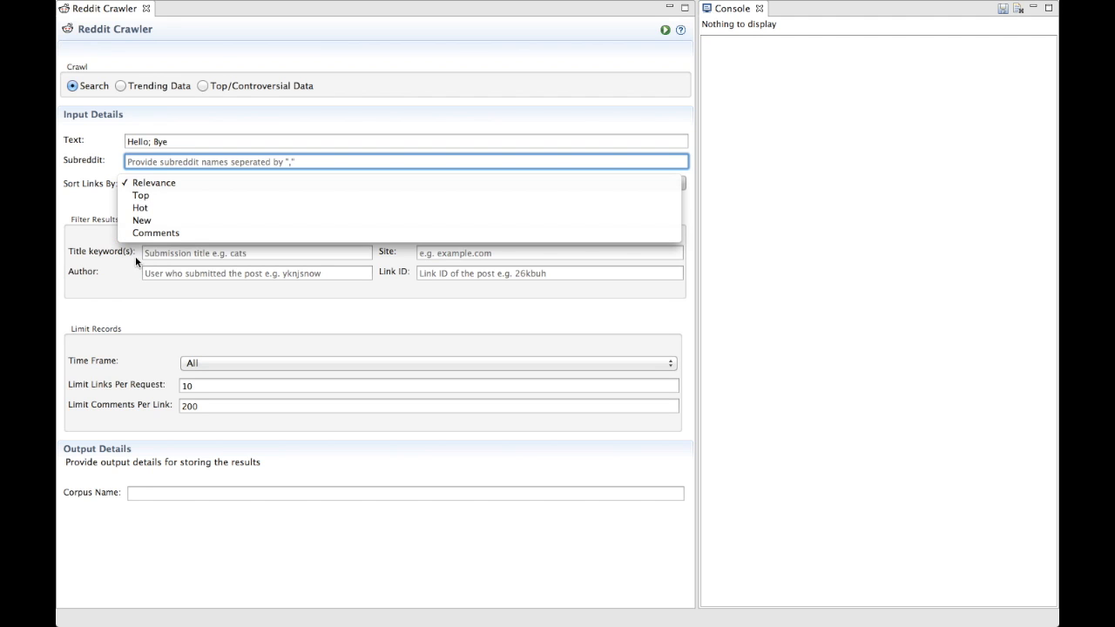
{"action": "left_click", "coordinate": [89, 213]}
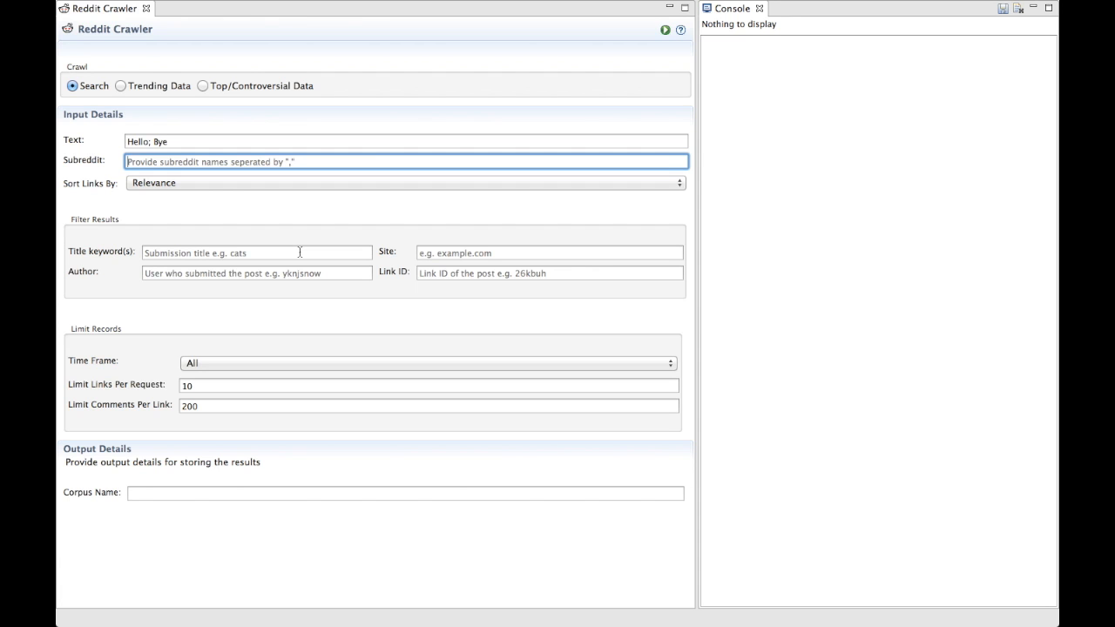
- Filter the results by the title keyword "help", leaving the author, site and link ID filters empty
{"action": "left_click", "coordinate": [300, 251]}
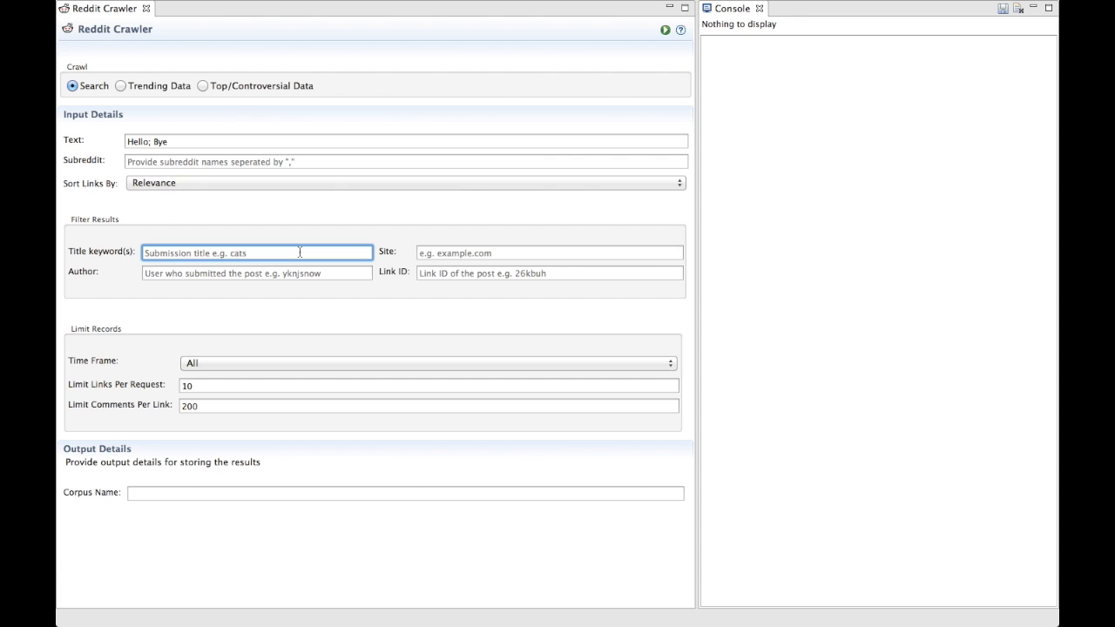
{"action": "type", "text": "help"}
{"action": "left_click", "coordinate": [170, 274]}
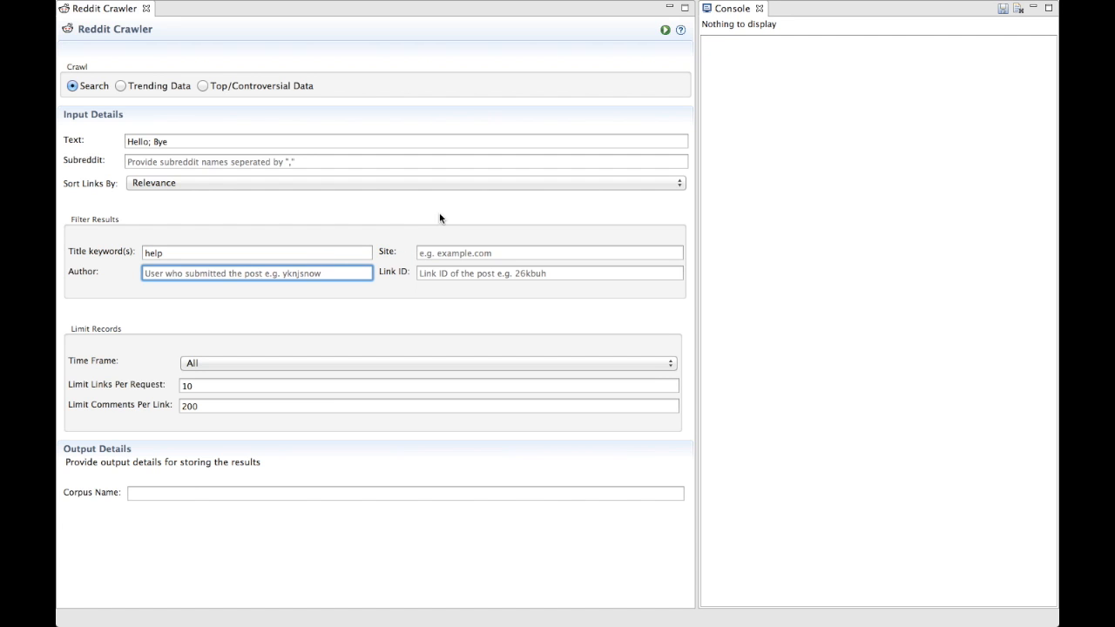
{"action": "left_click", "coordinate": [444, 250]}
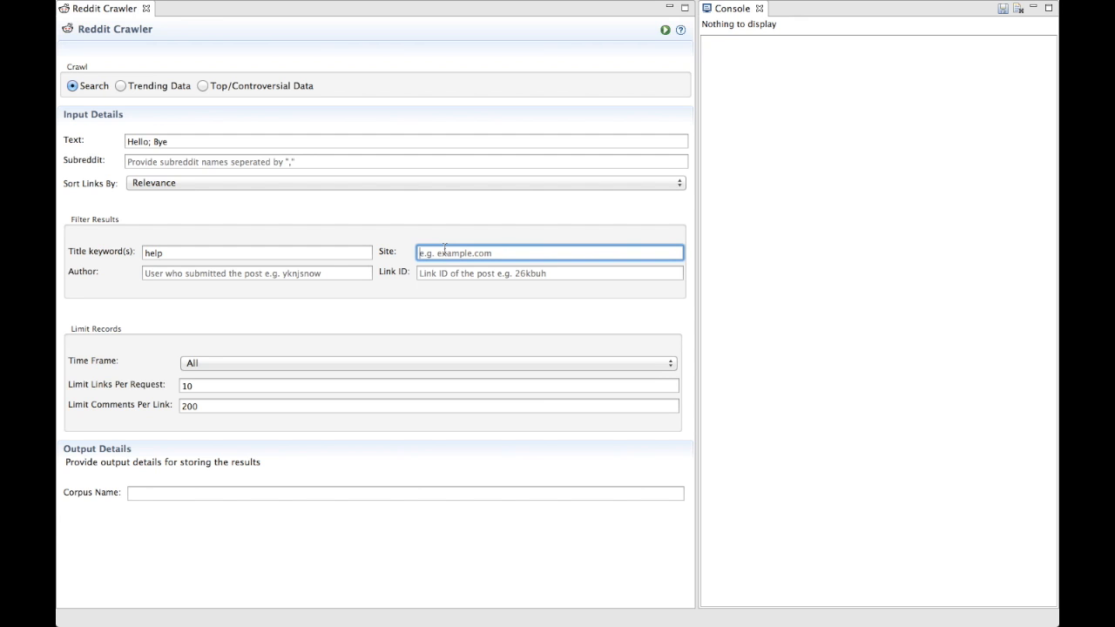
{"action": "left_click", "coordinate": [447, 275]}
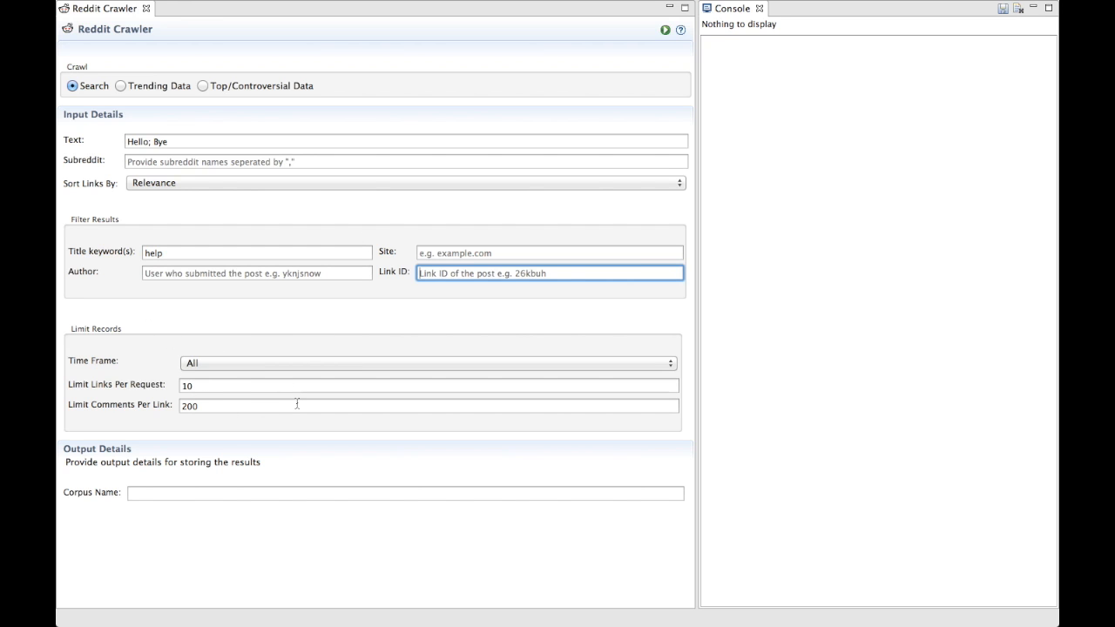
- Keep the time frame at All and limit the links per request to 8
{"action": "left_click", "coordinate": [247, 365]}
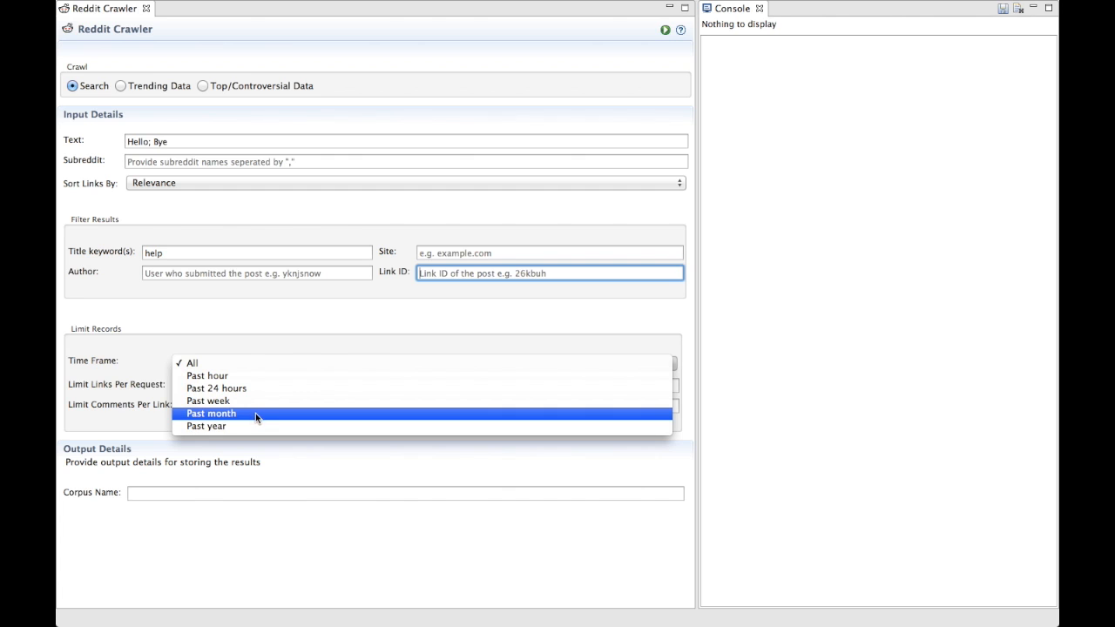
{"action": "left_click", "coordinate": [146, 336]}
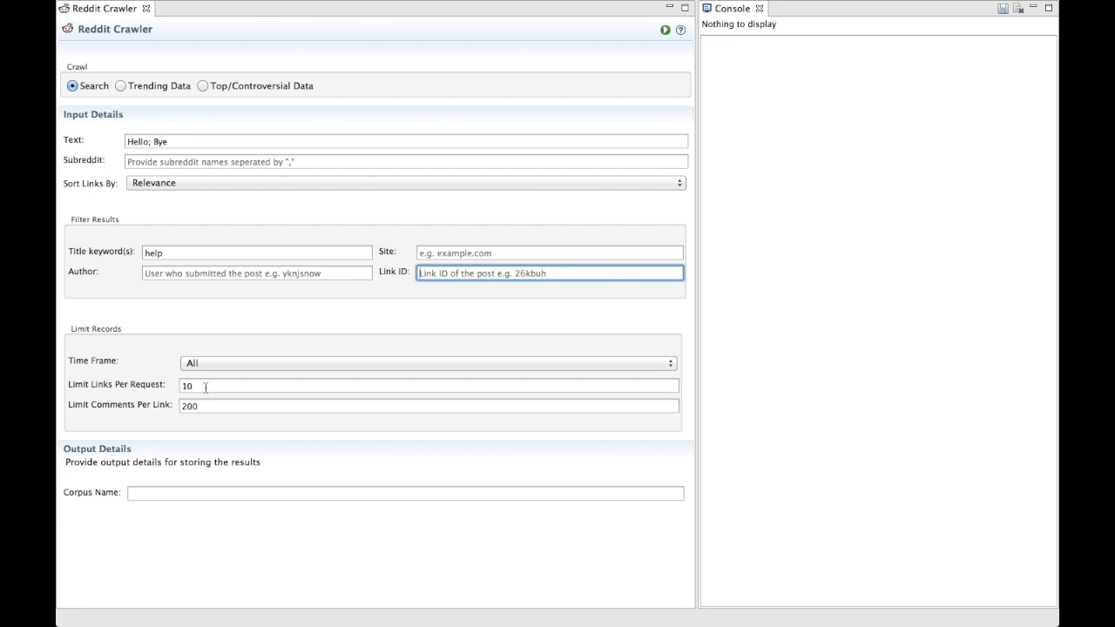
{"action": "left_click", "coordinate": [206, 388]}
{"action": "key", "text": "BackSpace"}
{"action": "key", "text": "BackSpace"}
{"action": "type", "text": "8"}
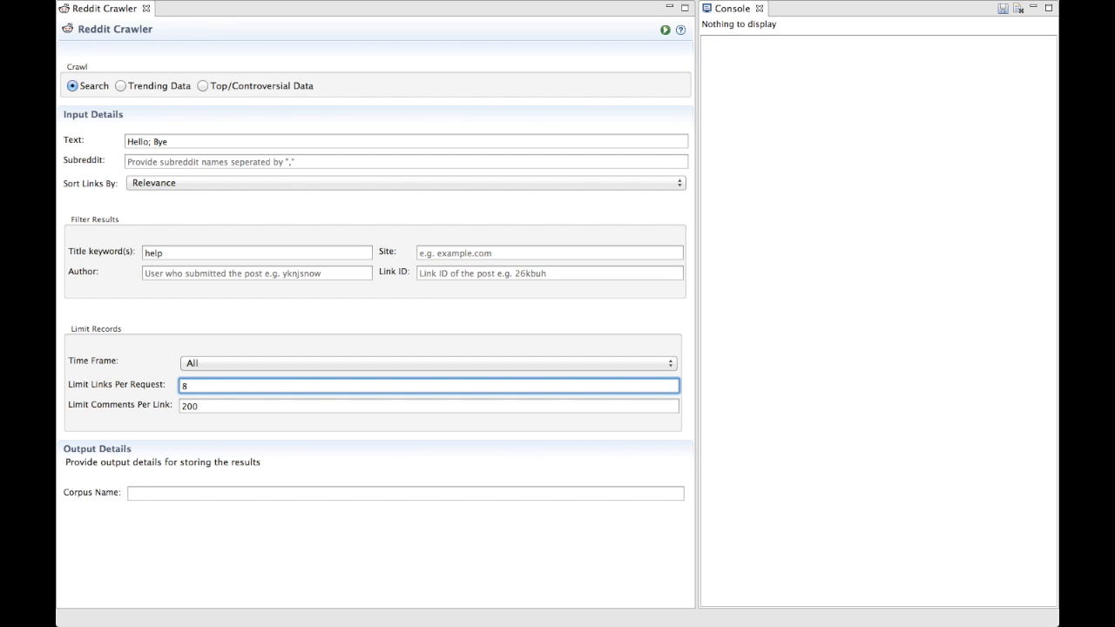
- Limit the comments per link to 25
{"action": "left_click", "coordinate": [217, 407]}
{"action": "key", "text": "BackSpace"}
{"action": "key", "text": "BackSpace"}
{"action": "type", "text": "25"}
{"action": "key", "text": "BackSpace"}
{"action": "key", "text": "BackSpace"}
{"action": "key", "text": "BackSpace"}
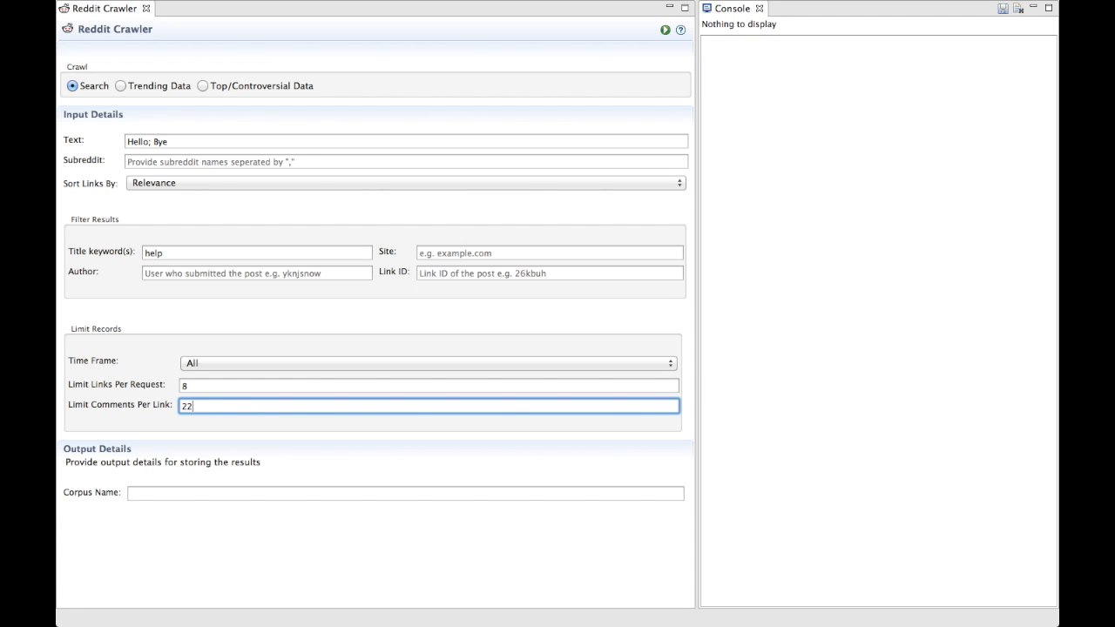
{"action": "type", "text": "25"}
- Switch the crawl to Trending Data and review the available streams, keeping Hot
{"action": "left_click", "coordinate": [120, 85]}
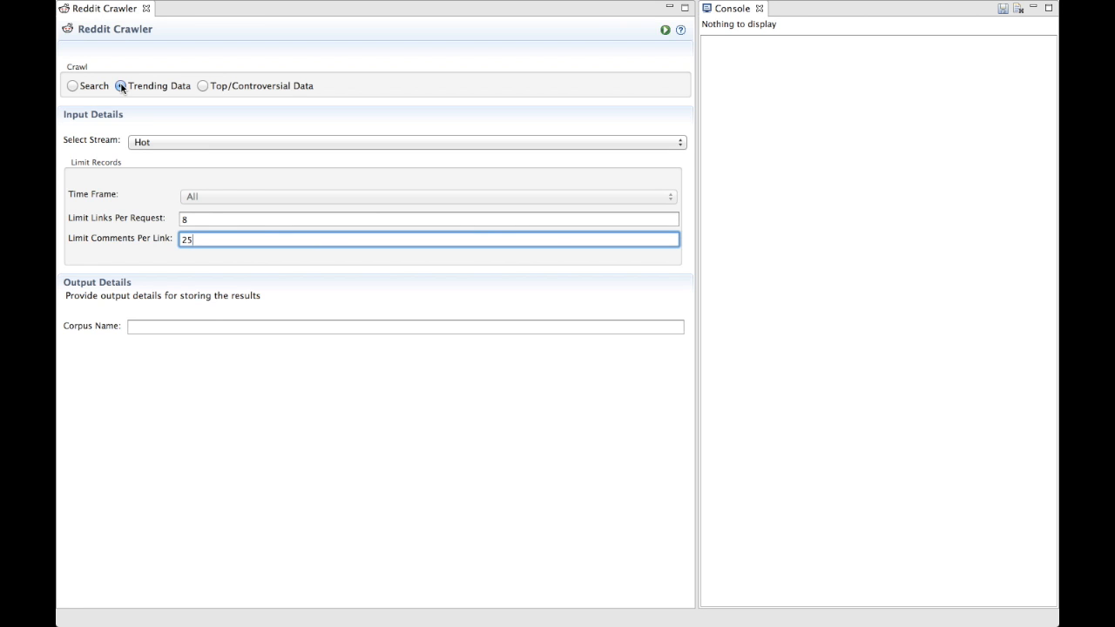
{"action": "left_click", "coordinate": [151, 141]}
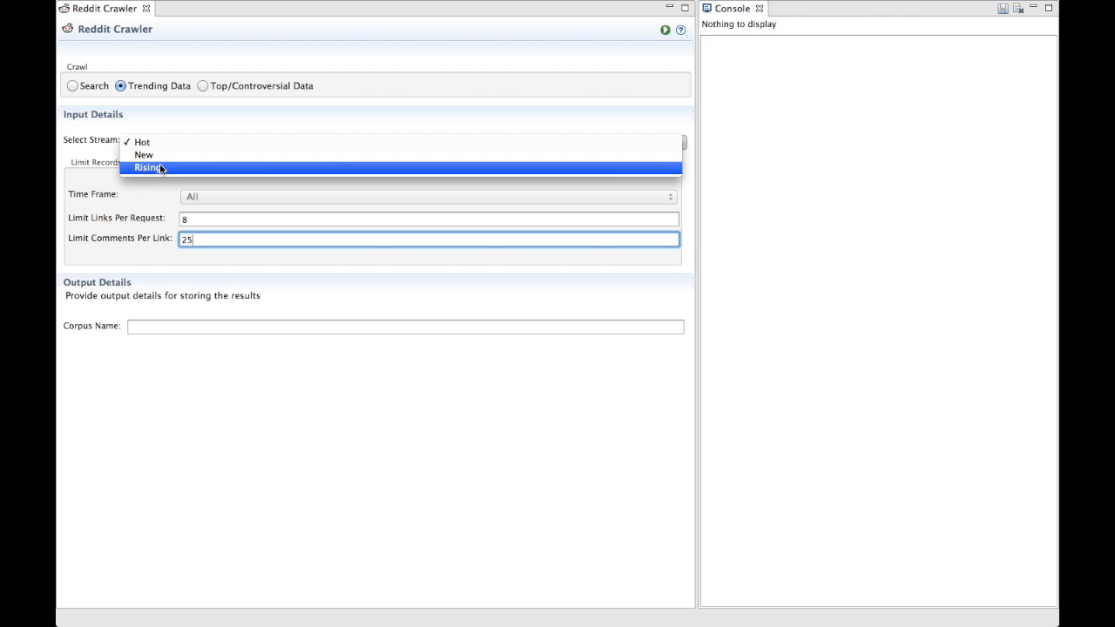
{"action": "left_click", "coordinate": [160, 144]}
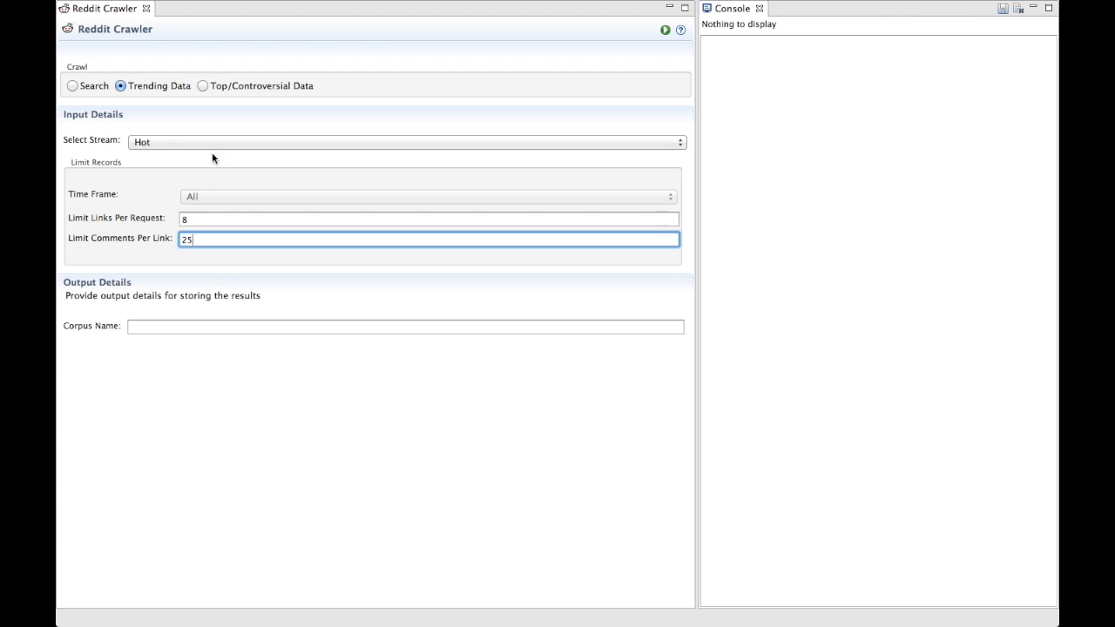
- Switch the crawl to Top/Controversial Data and choose the Top stream
{"action": "left_click", "coordinate": [203, 86]}
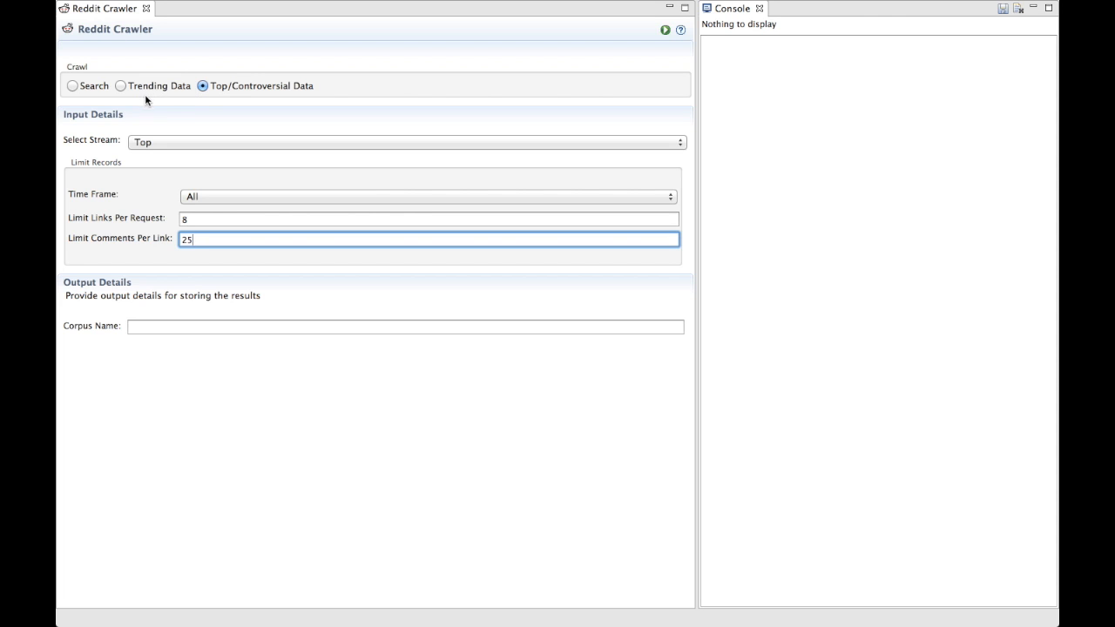
{"action": "left_click", "coordinate": [184, 144]}
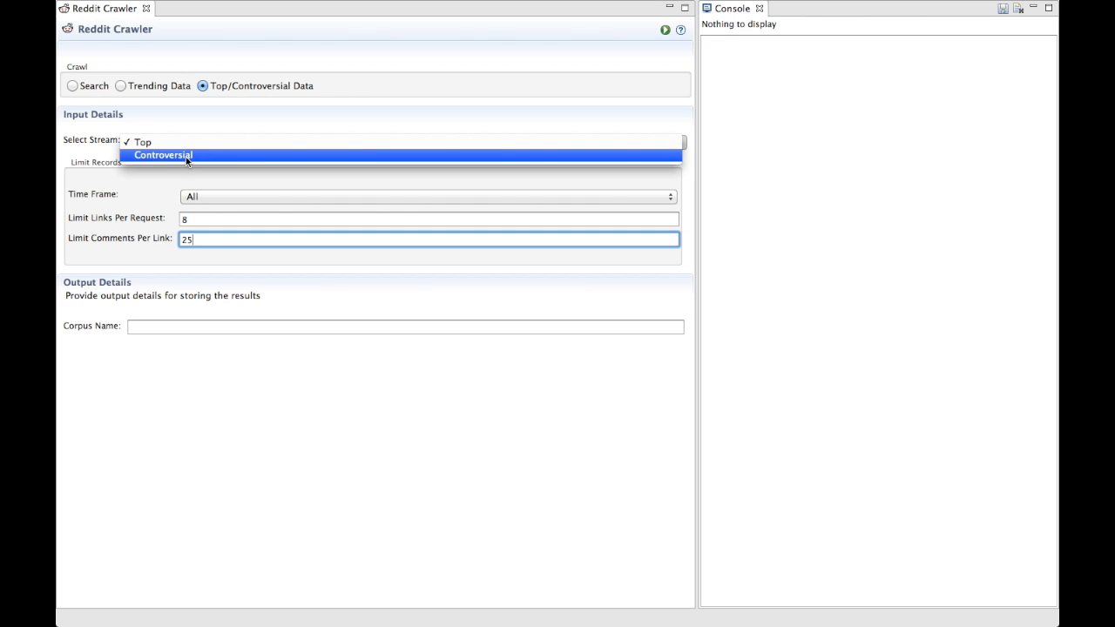
{"action": "left_click", "coordinate": [182, 146]}
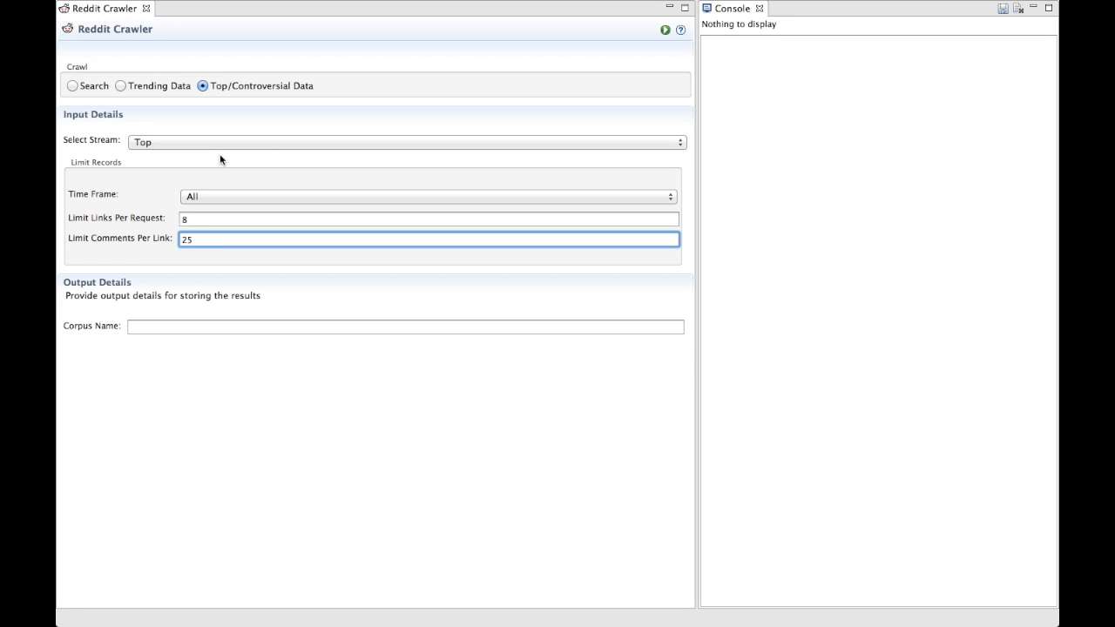
- Name the output corpus RedditCrawlerTest, run the crawl, and highlight the final console message
{"action": "left_click", "coordinate": [139, 324]}
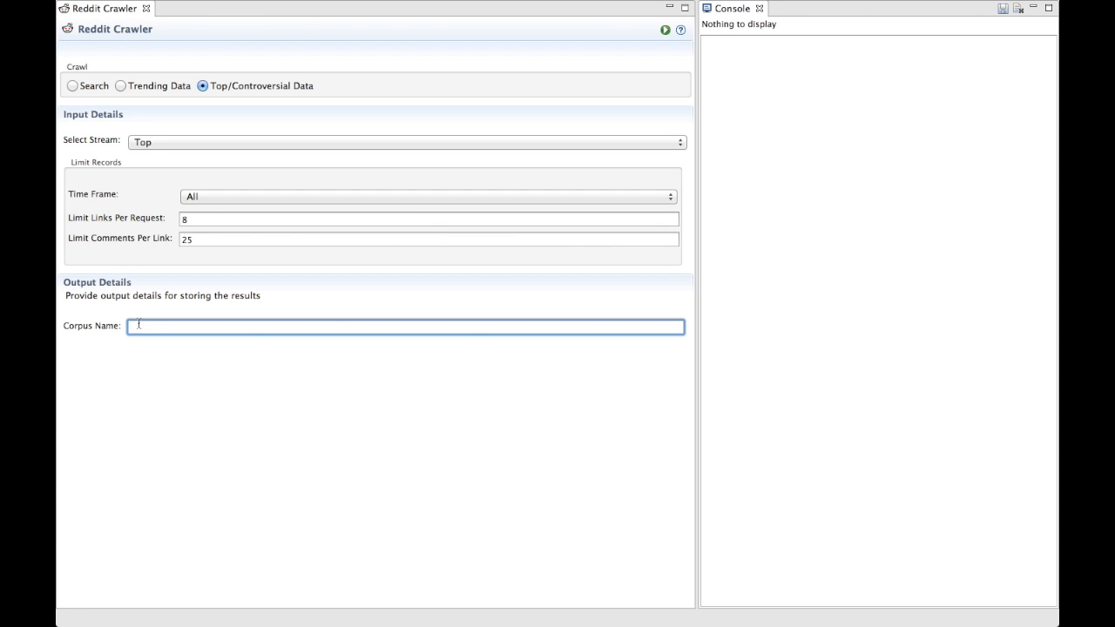
{"action": "type", "text": "RedditCrawlerTest"}
{"action": "left_click", "coordinate": [667, 33]}
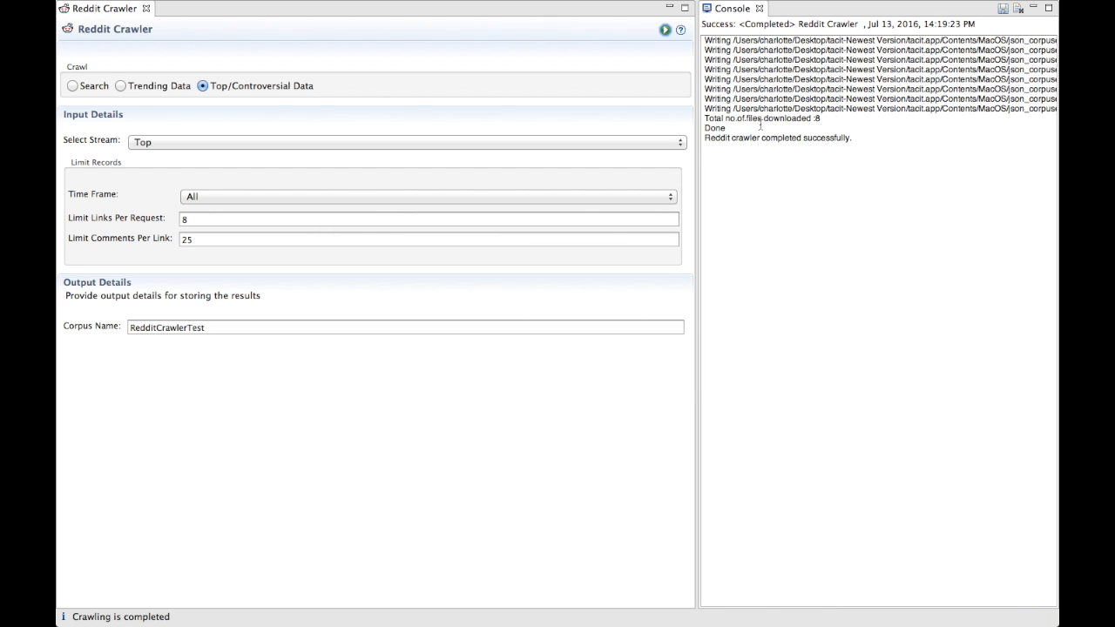
{"action": "left_click_drag", "start_coordinate": [853, 138], "coordinate": [700, 138]}
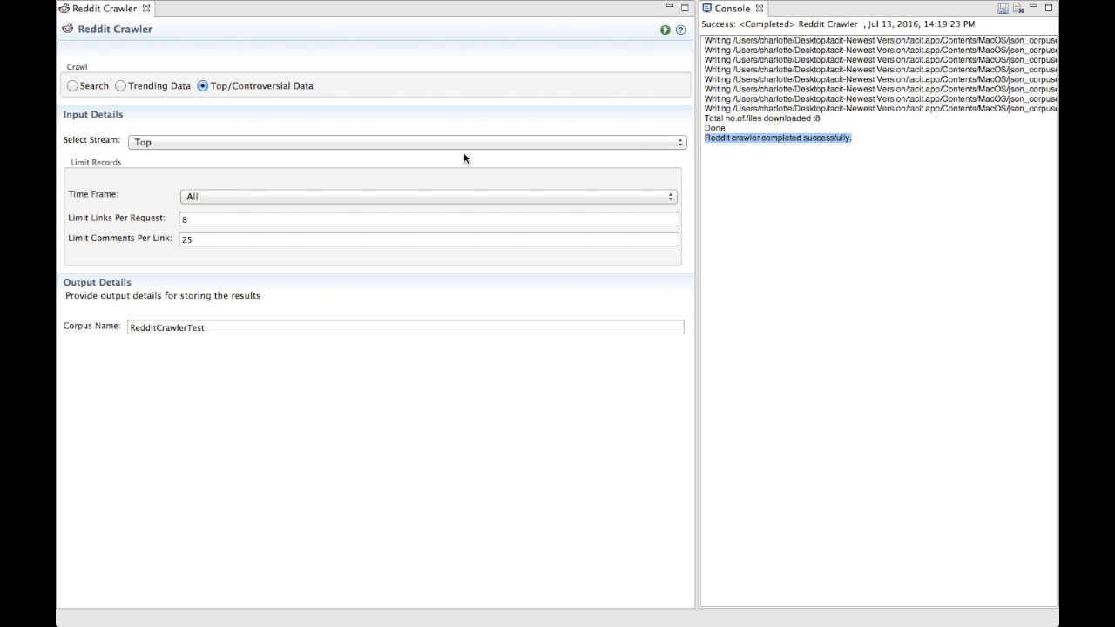
- Open Corpus Management and inspect the RedditCrawlerTest corpus and the details of its top class
{"action": "mouse_move", "coordinate": [277, 4]}
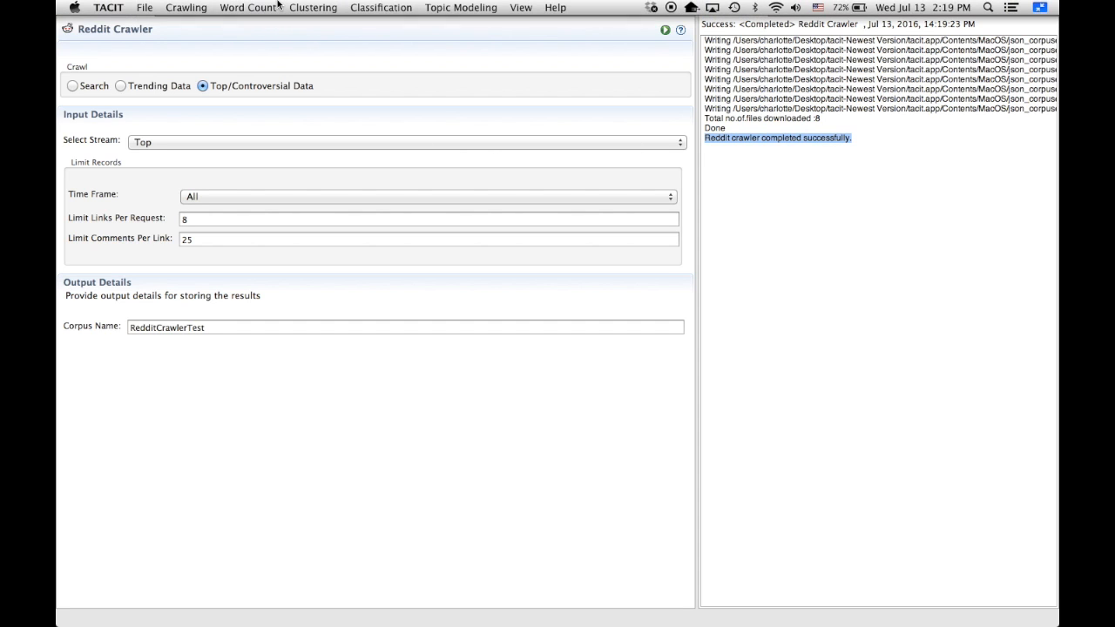
{"action": "left_click", "coordinate": [518, 8]}
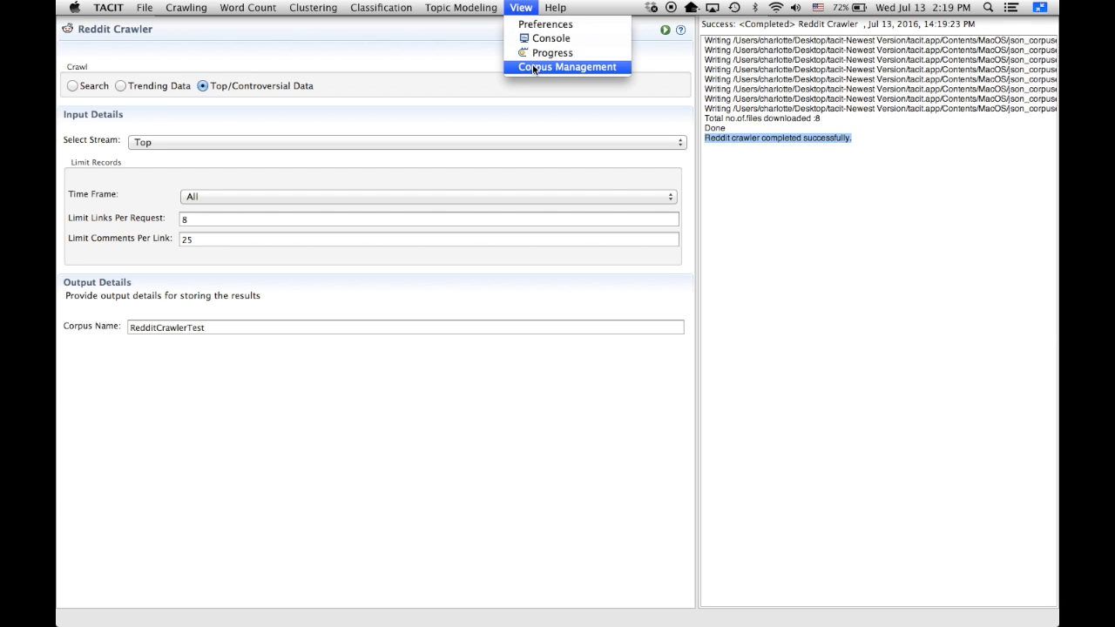
{"action": "left_click", "coordinate": [534, 67]}
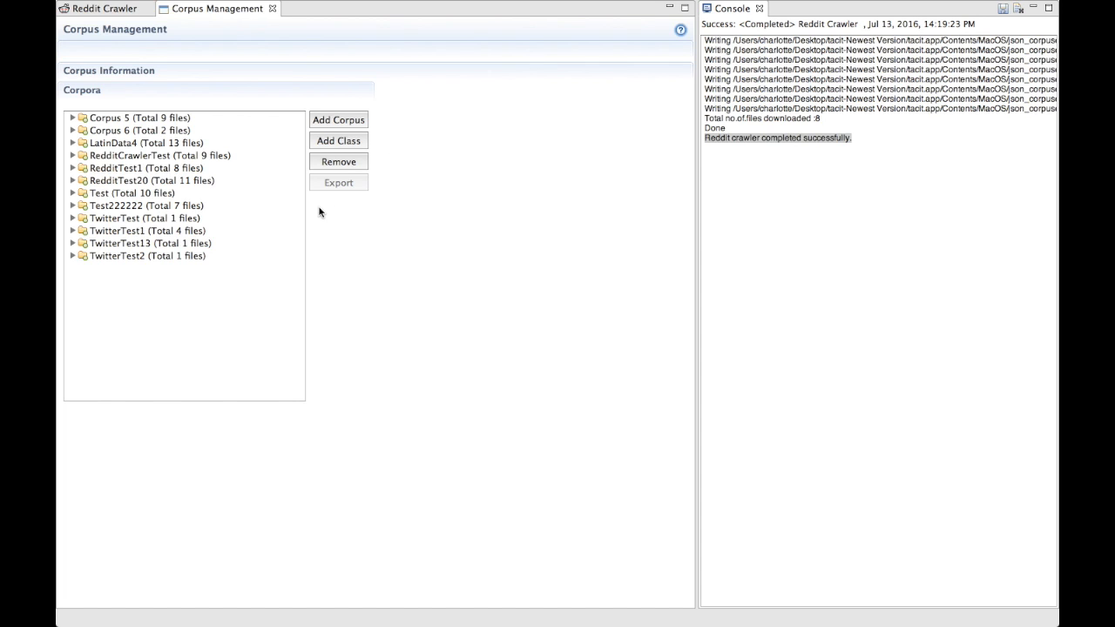
{"action": "left_click", "coordinate": [139, 157]}
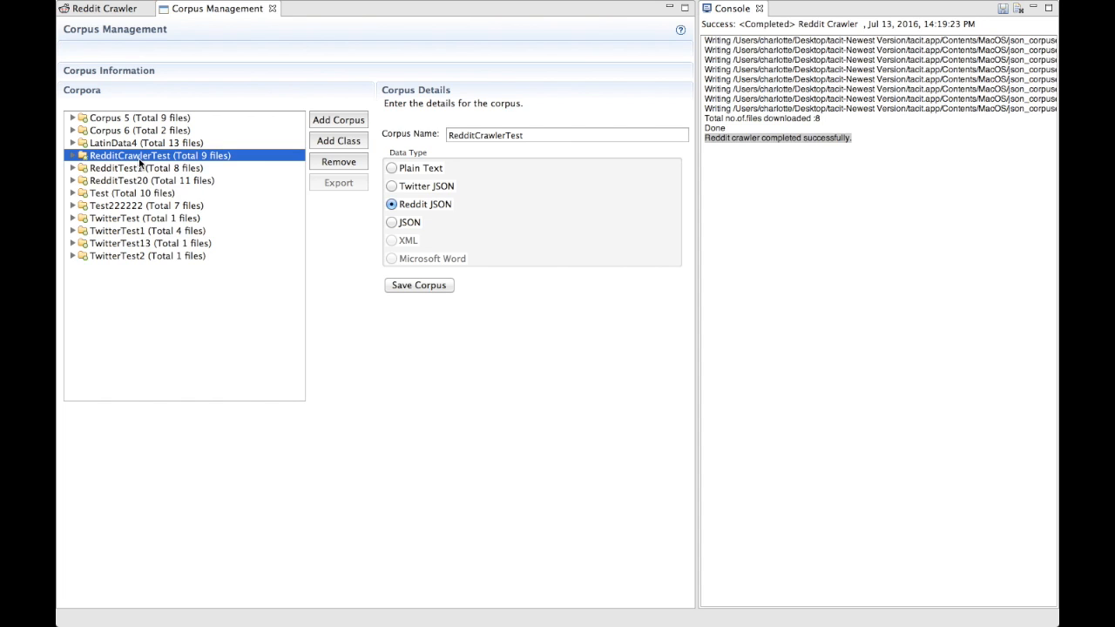
{"action": "left_click", "coordinate": [73, 156]}
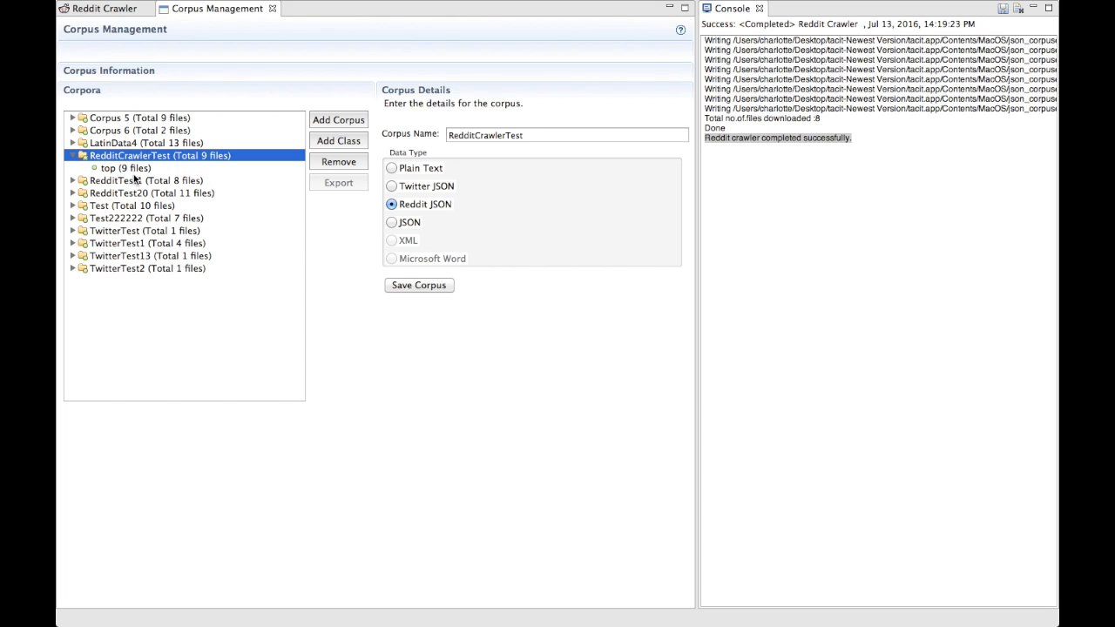
{"action": "left_click", "coordinate": [119, 169]}
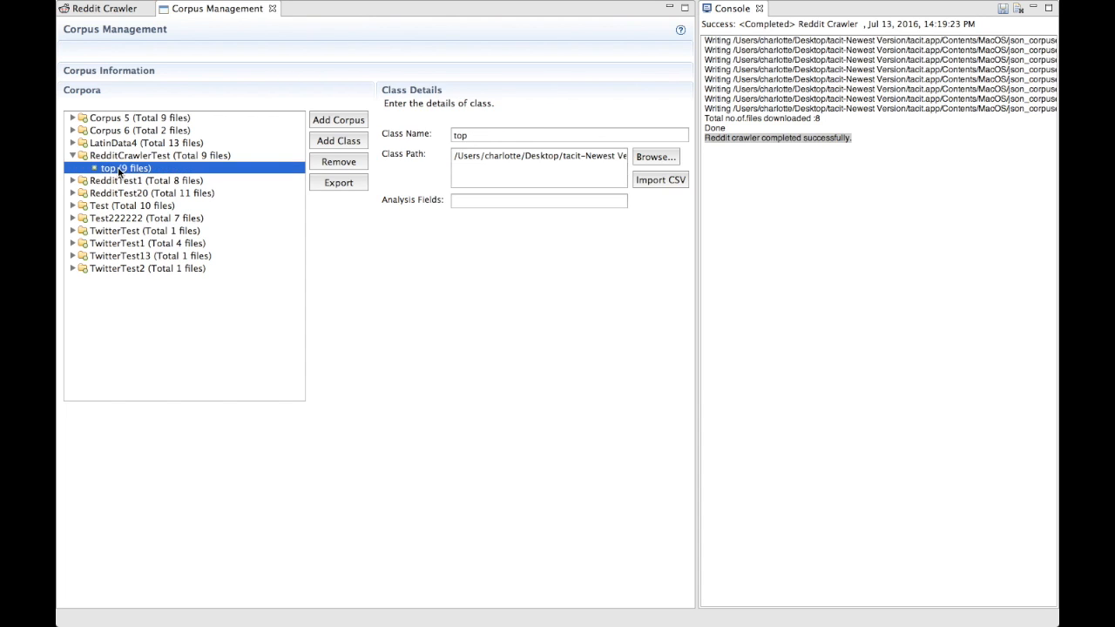